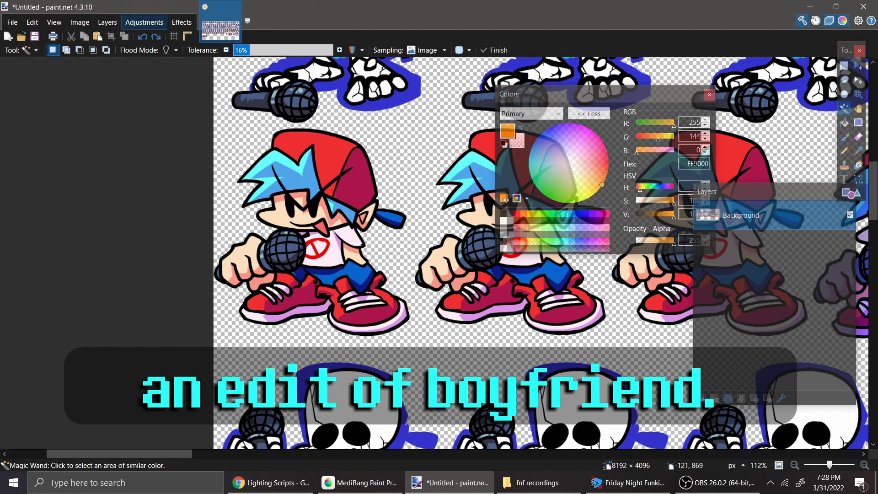
# Step: Enlarge the canvas to 8260 pixels wide, keeping the aspect ratio and anchoring the sprite sheet in the middle
pyautogui.click(79, 22)
pyautogui.click(102, 65)
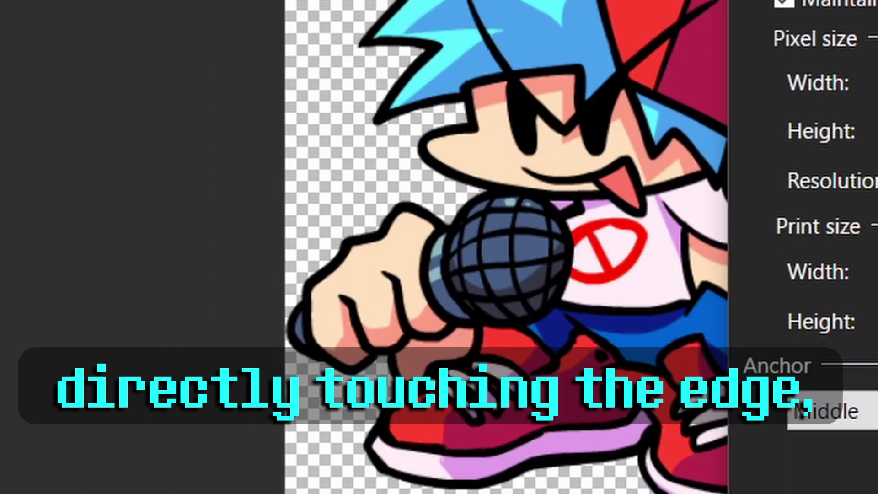
pyautogui.write('8260')
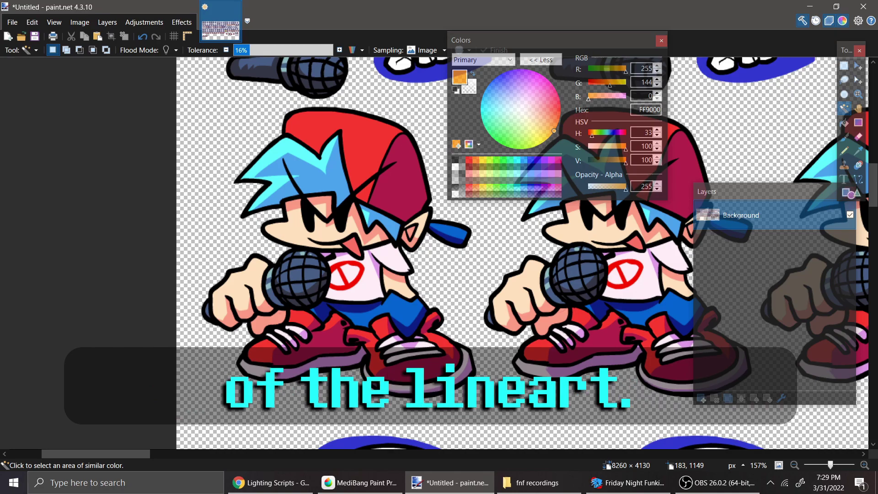
# Step: Select the black lineart across the whole sprite sheet with the Magic Wand at 16% tolerance and add a layer for it
pyautogui.click(308, 211)
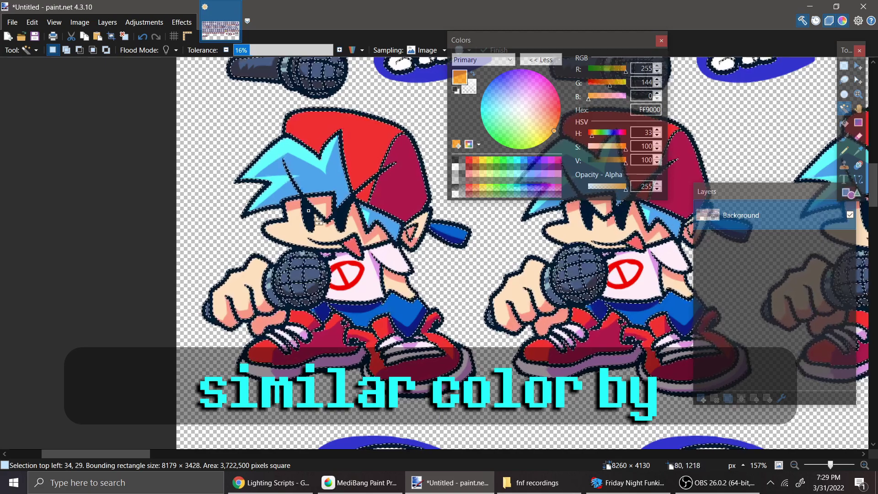
pyautogui.scroll(-10, 319, 221)
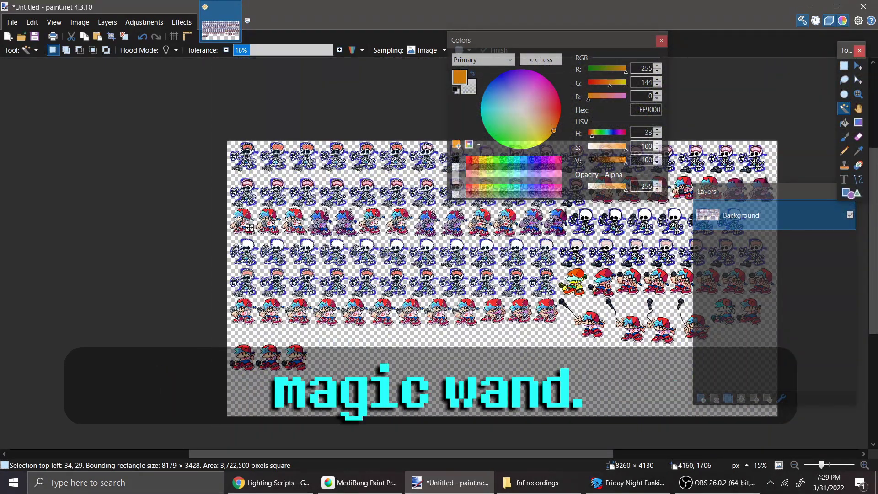
pyautogui.click(702, 399)
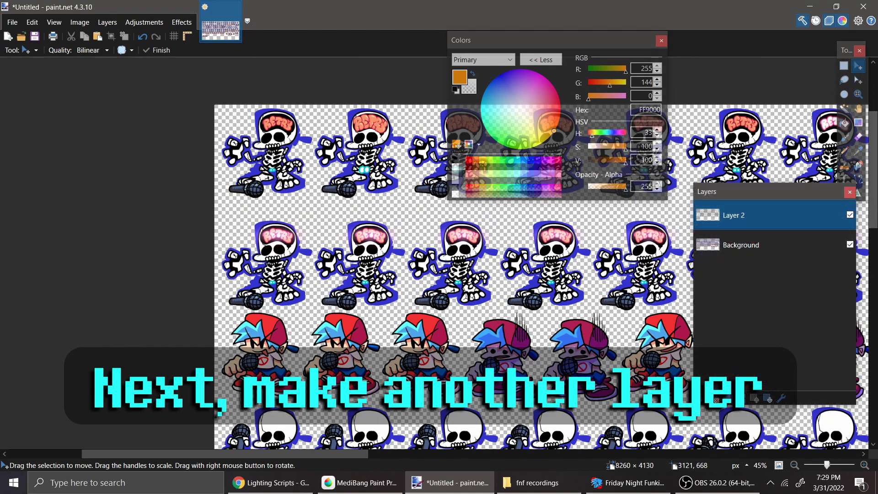
# Step: Add another layer, fill all empty areas around the sprites with orange FF9000 using Paint Bucket, and raise the fill tolerance above 37%
pyautogui.click(701, 398)
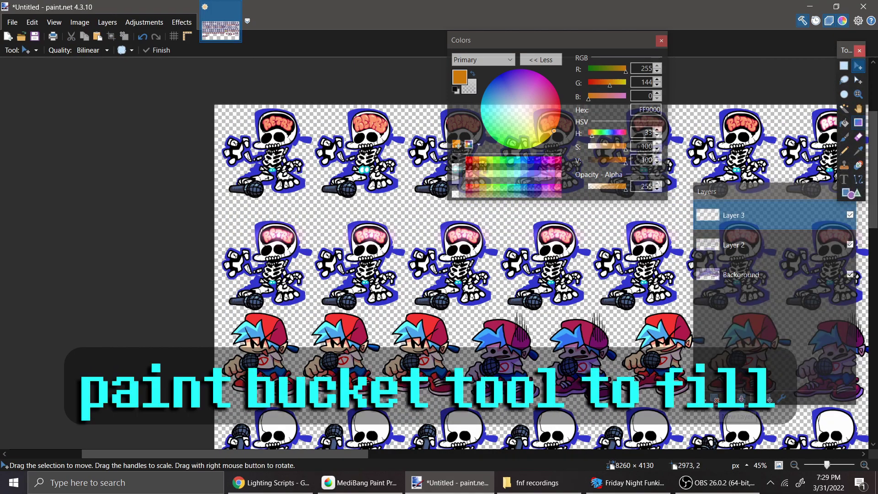
pyautogui.click(844, 122)
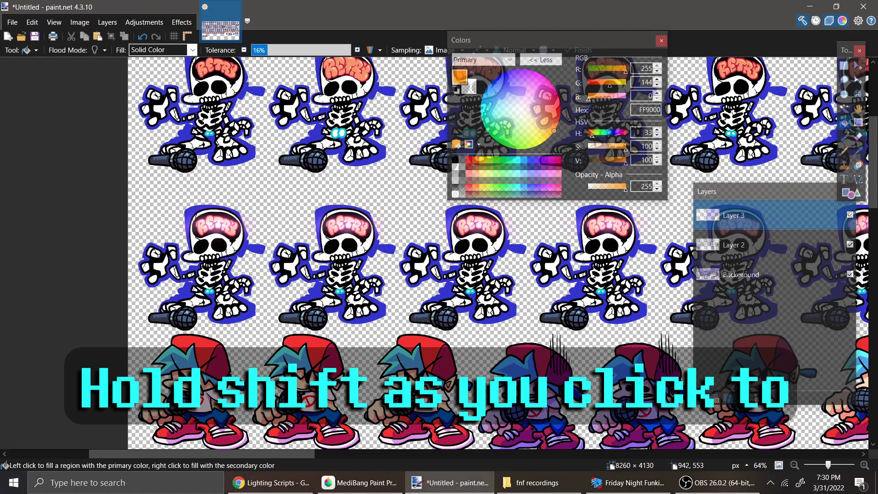
pyautogui.keyDown('shift'); pyautogui.click(399, 199); pyautogui.keyUp('shift')
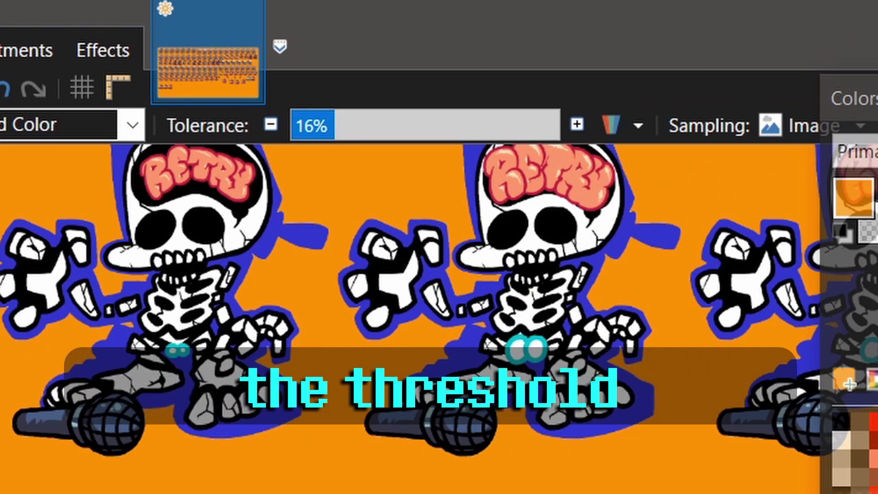
pyautogui.click(285, 50)
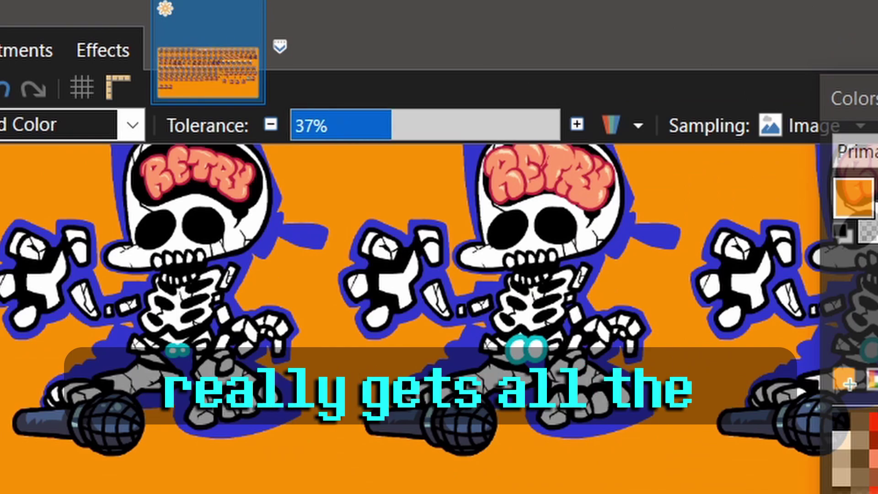
pyautogui.moveTo(391, 125); pyautogui.dragTo(404, 125)
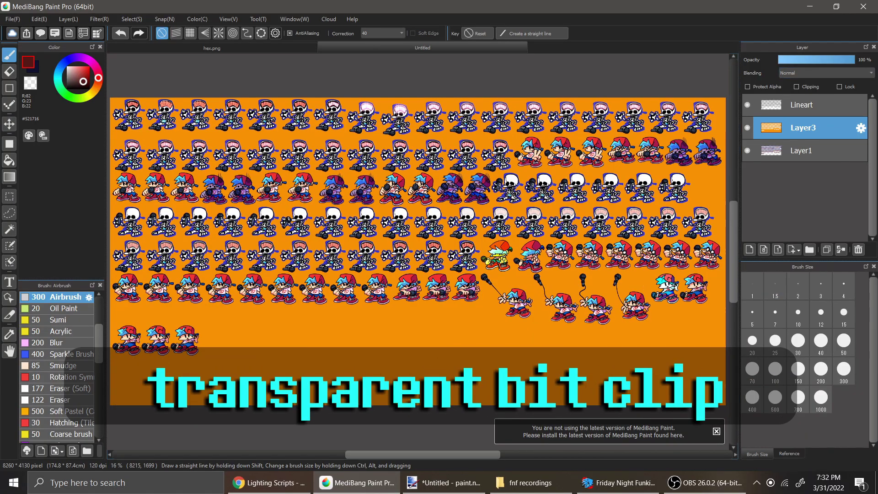
# Step: Switch to MediBang Paint, clip the orange Layer3 to the sprite layer, and rename it "base lighting stuff"
pyautogui.click(796, 86)
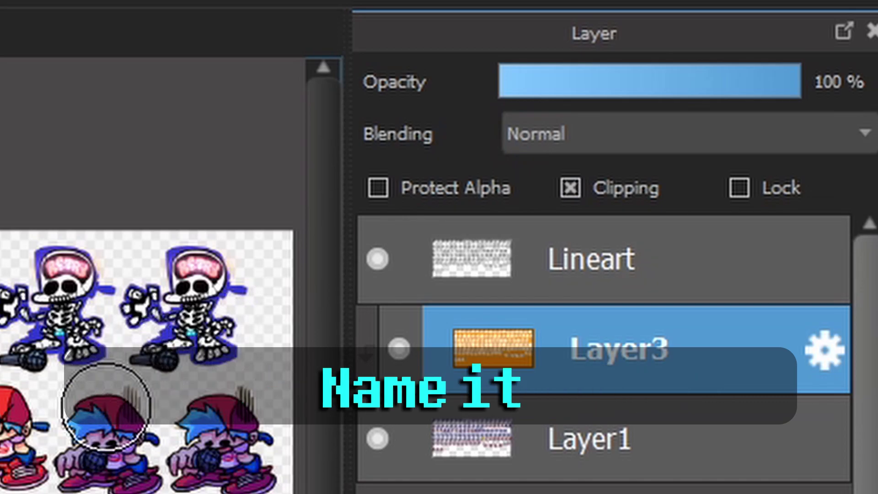
pyautogui.write('l')
pyautogui.write('ighting stuff')
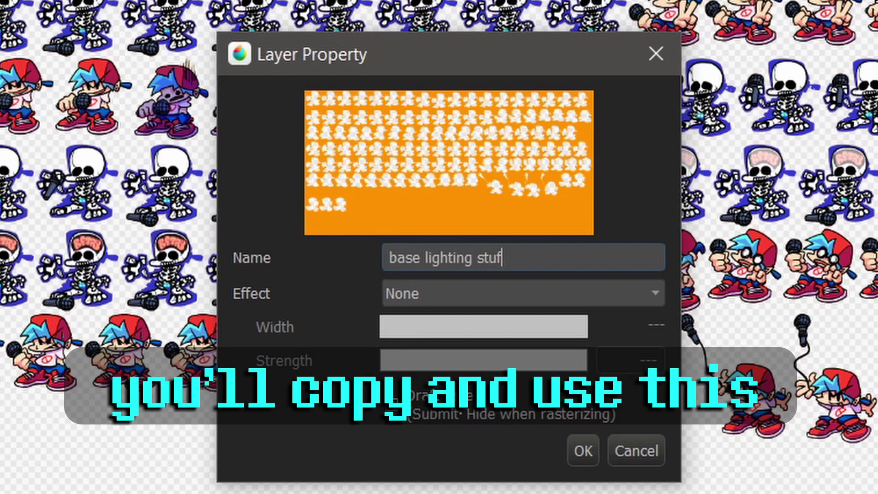
pyautogui.press('Return')
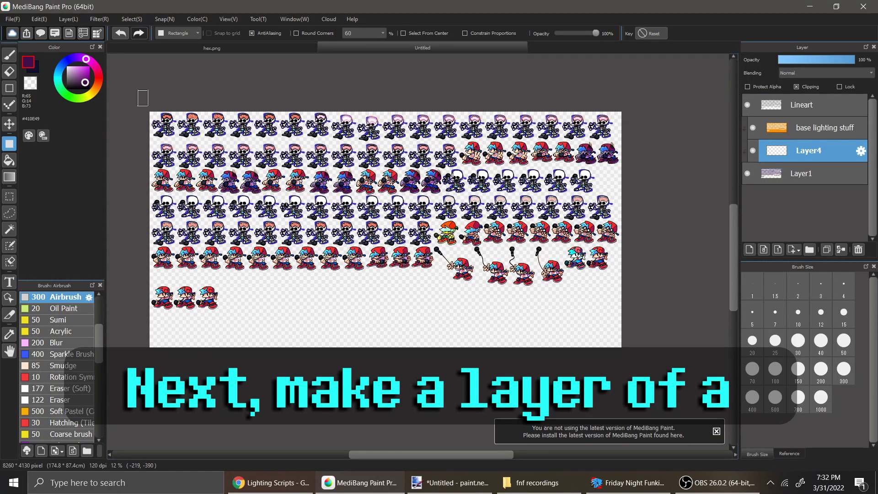
# Step: Cover the whole canvas on Layer4 with a dark purple #410E49 rectangle and set the layer's blending to Multiply
pyautogui.moveTo(147, 105); pyautogui.dragTo(604, 349)
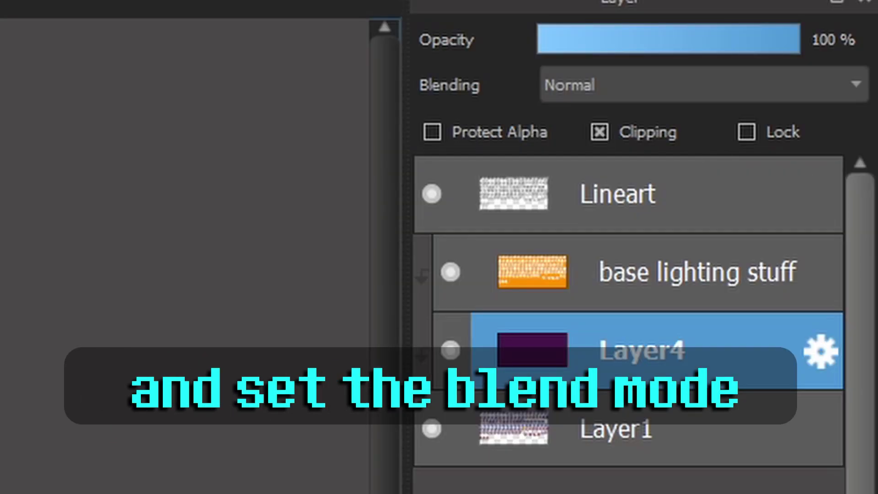
pyautogui.moveTo(123, 93); pyautogui.dragTo(629, 363)
pyautogui.scroll(1, 233, 143)
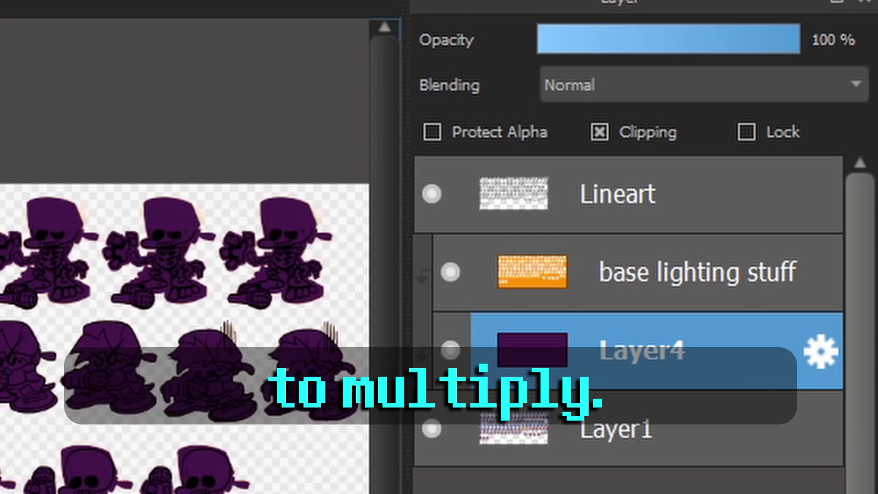
pyautogui.click(704, 85)
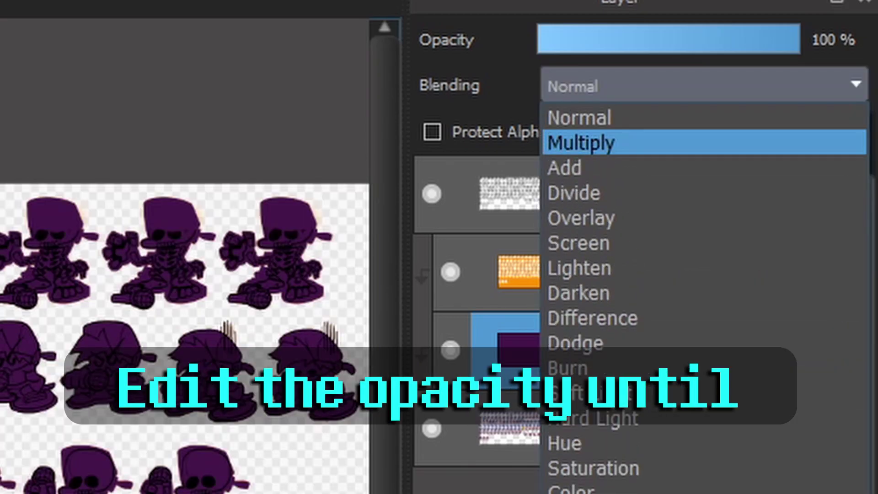
pyautogui.click(704, 143)
pyautogui.scroll(4, 247, 366)
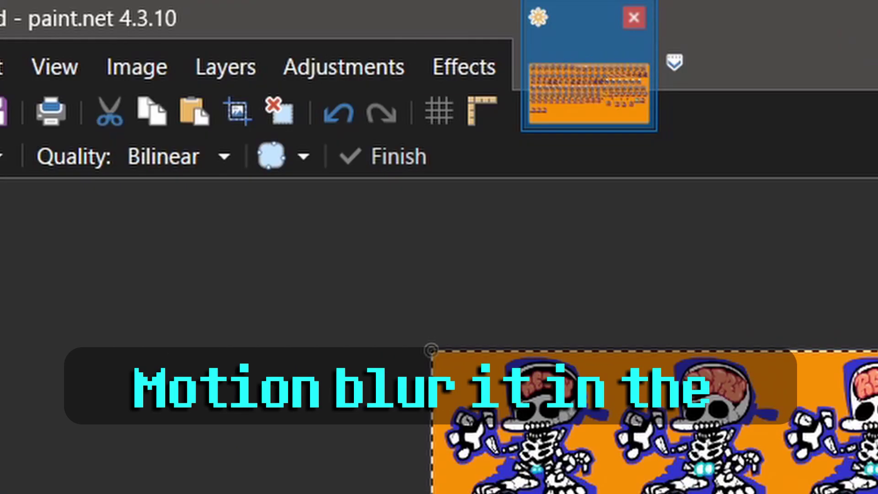
# Step: Switch to paint.net and apply a non-centered Motion Blur to the orange layer with angle -41.35 and distance 55
pyautogui.click(181, 22)
pyautogui.moveTo(193, 50)
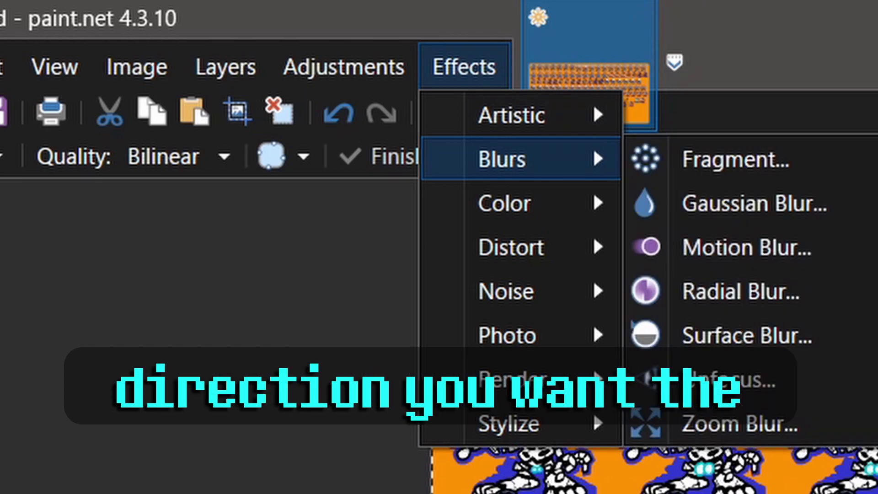
pyautogui.click(746, 246)
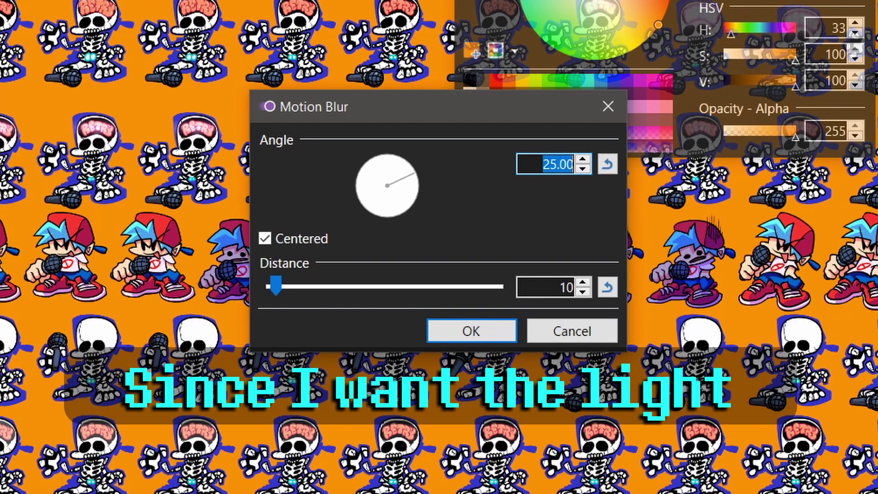
pyautogui.moveTo(404, 210); pyautogui.dragTo(410, 206)
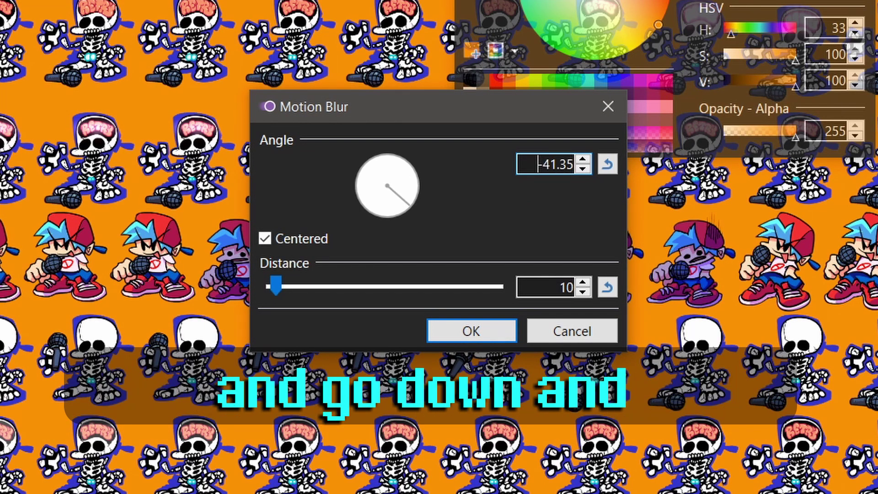
pyautogui.click(264, 239)
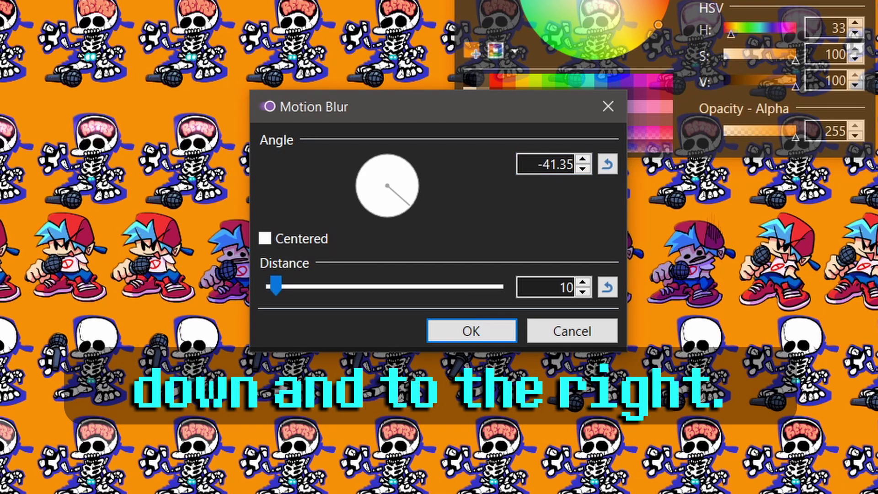
pyautogui.moveTo(276, 285); pyautogui.dragTo(296, 286)
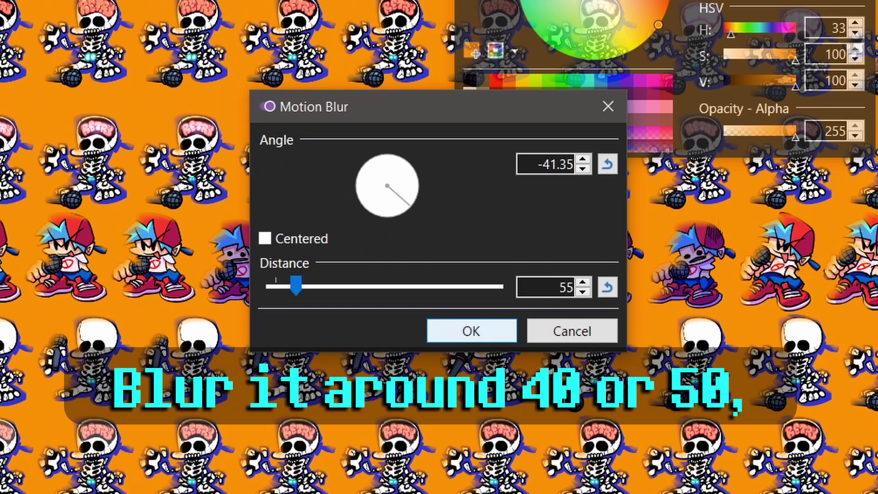
pyautogui.click(471, 330)
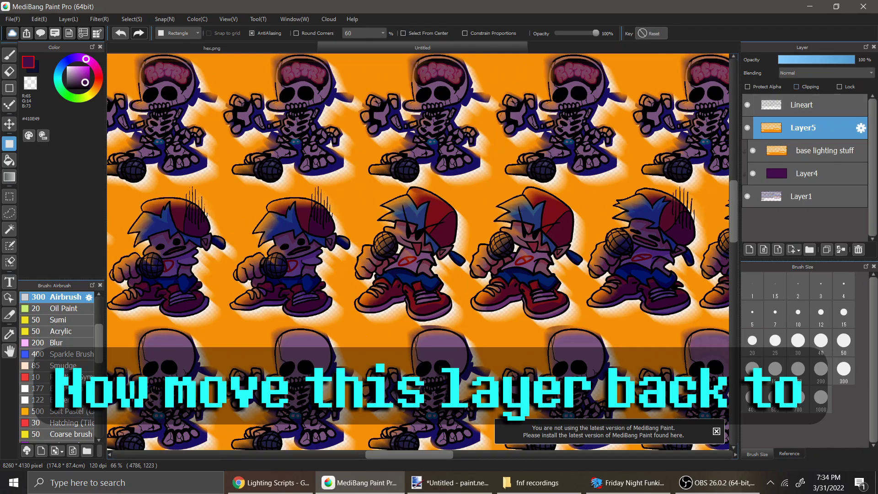
# Step: In MediBang Paint, clip the blurred orange Layer5, set its blending to Add, and lower its opacity to 81%
pyautogui.click(796, 87)
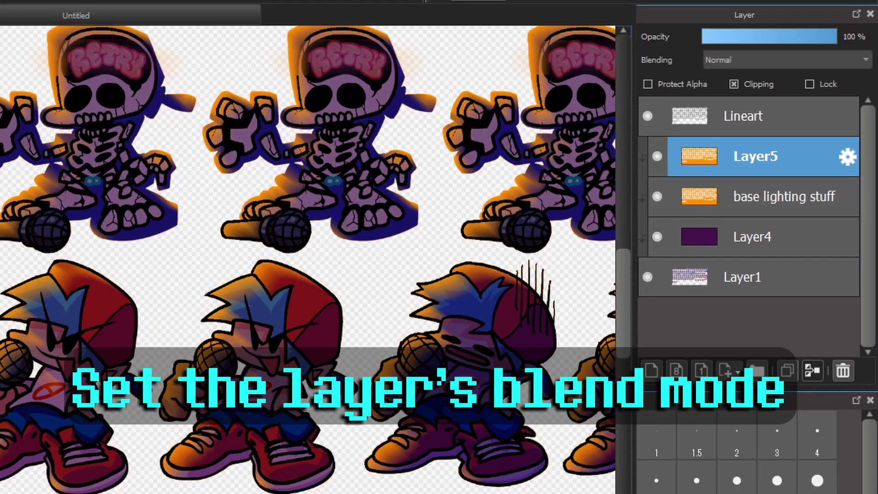
pyautogui.click(786, 60)
pyautogui.click(772, 101)
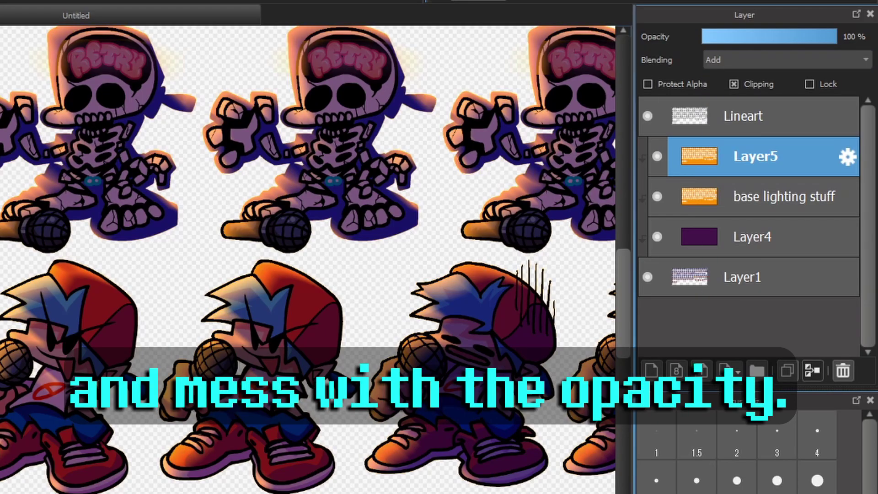
pyautogui.click(812, 37)
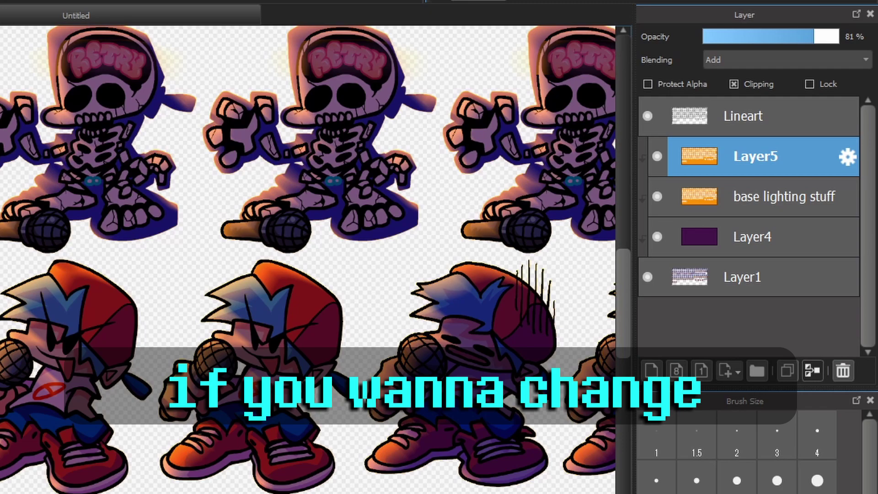
# Step: Protect Layer5's alpha and recolor its lighting by covering the sprite sheet with a blue #10A2FF rectangle
pyautogui.click(648, 84)
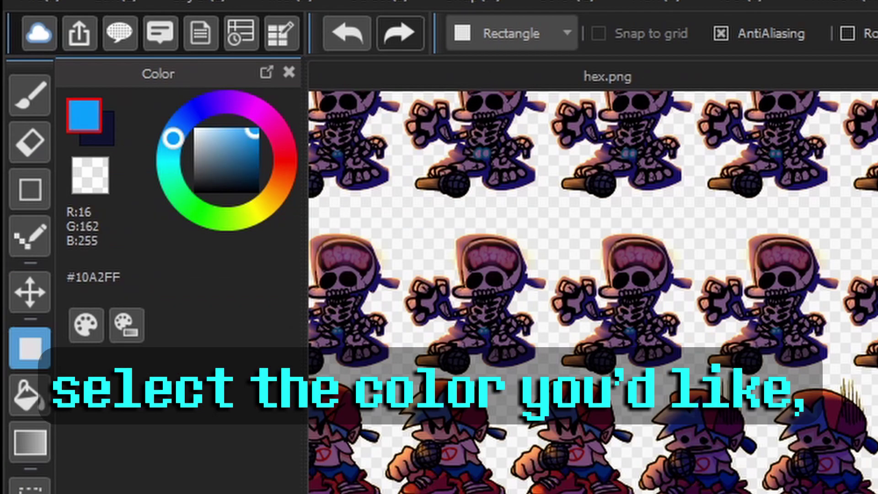
pyautogui.scroll(-4, 371, 260)
pyautogui.moveTo(280, 195); pyautogui.dragTo(554, 351)
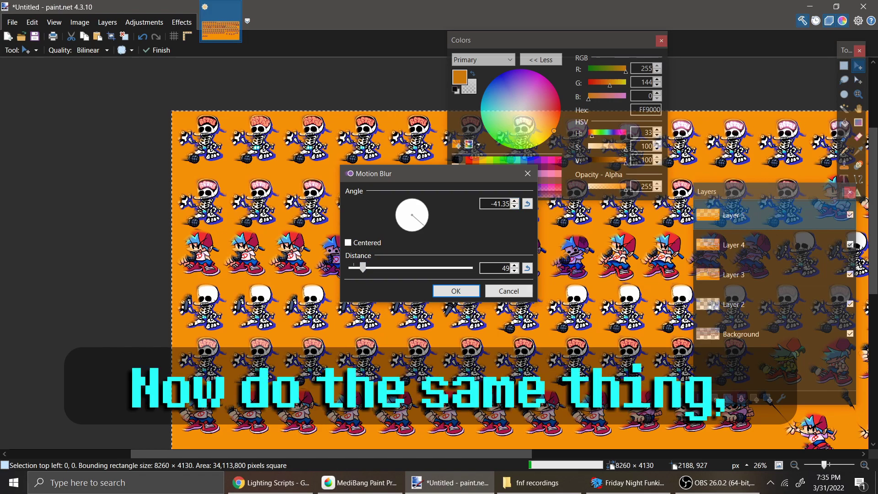
# Step: In paint.net, reduce the new lighting copy's motion blur distance below 49, and clip it as Layer6 in MediBang Paint
pyautogui.moveTo(360, 268); pyautogui.dragTo(356, 267)
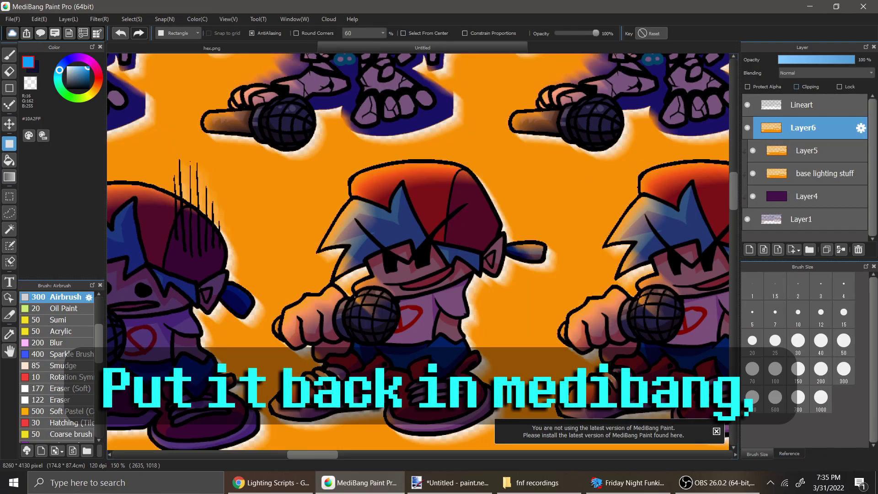
pyautogui.click(786, 98)
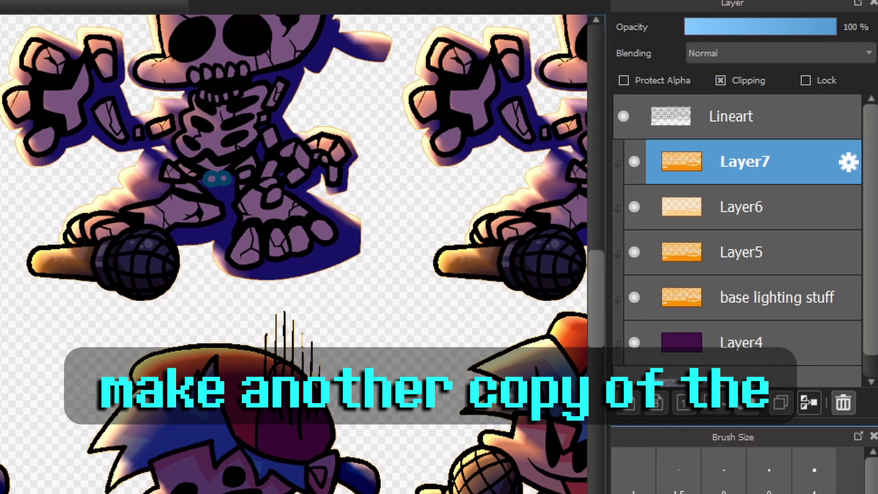
# Step: Set the blending of the new clipped lighting copy, Layer7, to Add
pyautogui.click(780, 53)
pyautogui.click(780, 100)
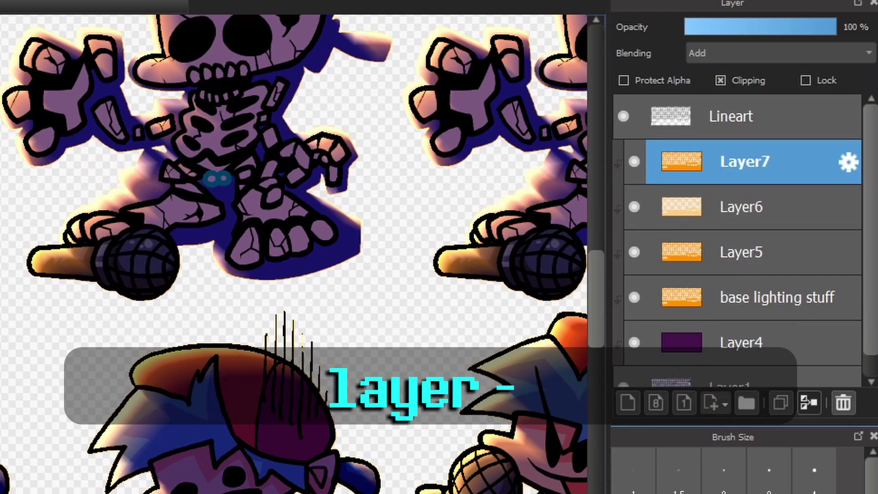
pyautogui.scroll(-2, 476, 169)
pyautogui.scroll(3, 402, 206)
pyautogui.hotkey('ctrl', 't')
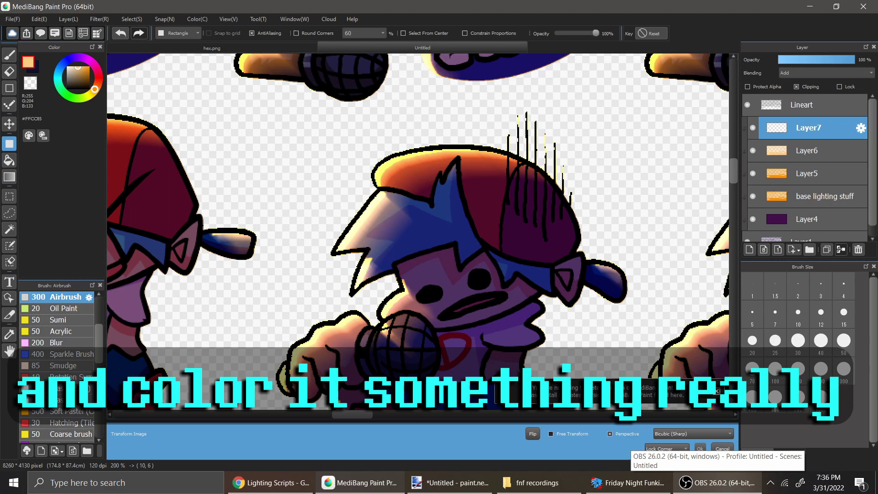
pyautogui.click(699, 449)
# Step: Turn Layer7's lighting white by setting its brightness to +100 with the Hue Saturation Brightness filter
pyautogui.click(99, 19)
pyautogui.press('Return')
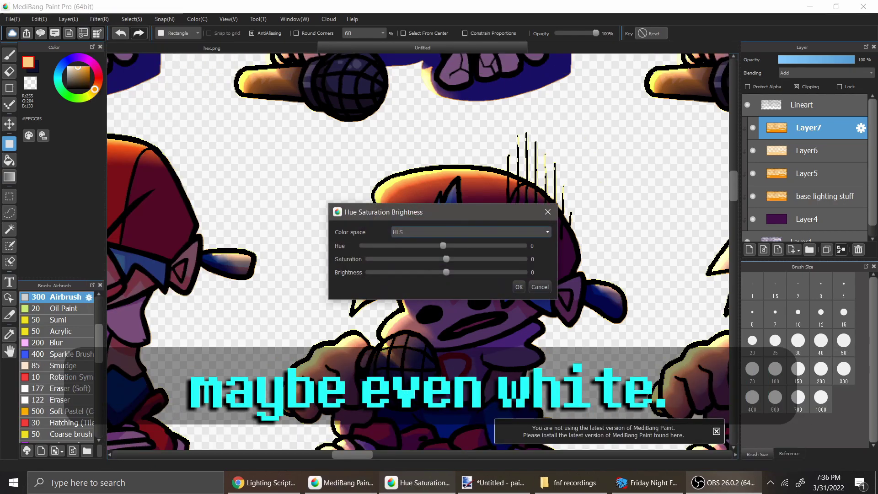
pyautogui.moveTo(450, 272); pyautogui.dragTo(523, 272)
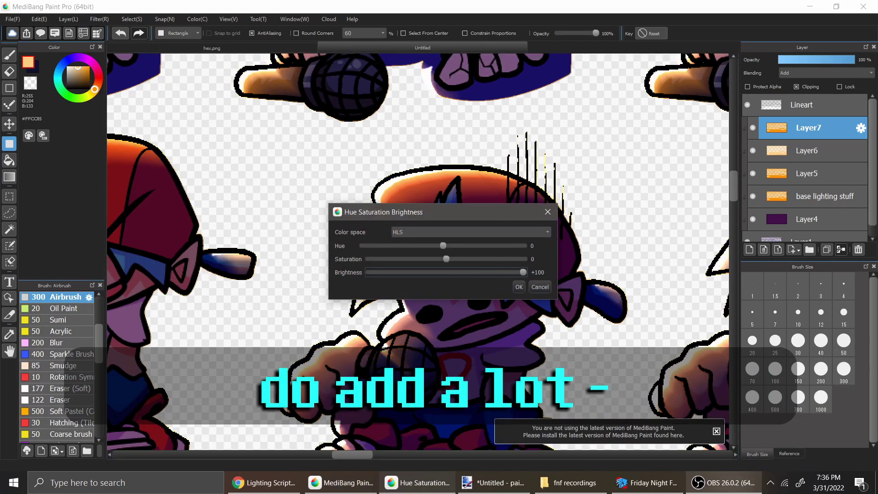
pyautogui.moveTo(485, 212); pyautogui.dragTo(655, 205)
pyautogui.click(688, 279)
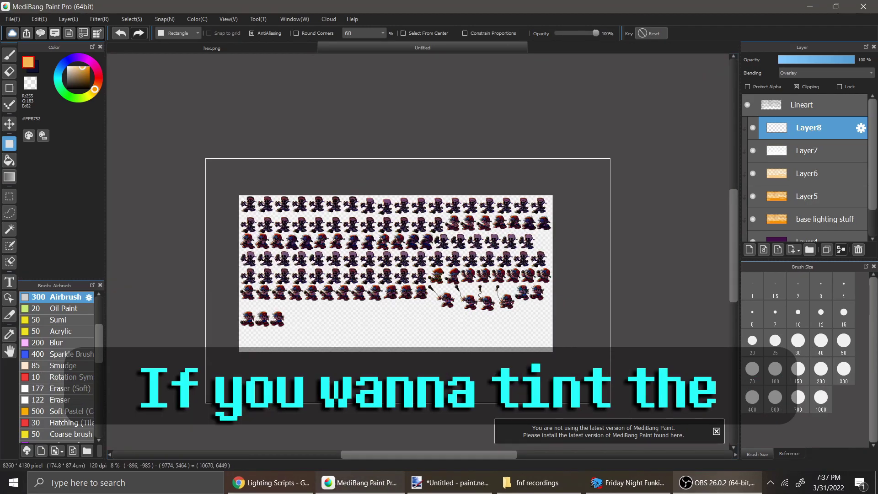
# Step: Tint the sprites by covering them with an orange #FFB752 rectangle on the clipped Overlay layer, Layer8, and reduce its opacity to 27%
pyautogui.scroll(5, 374, 272)
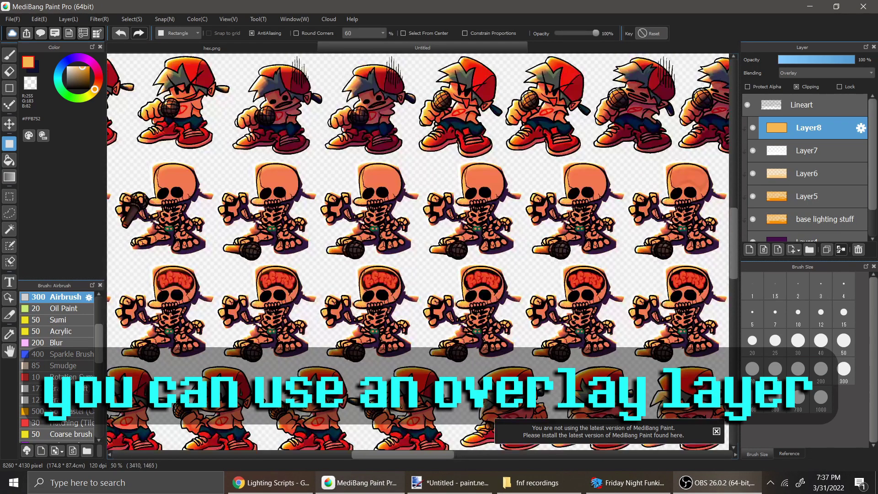
pyautogui.scroll(-2, 461, 253)
pyautogui.scroll(3, 443, 127)
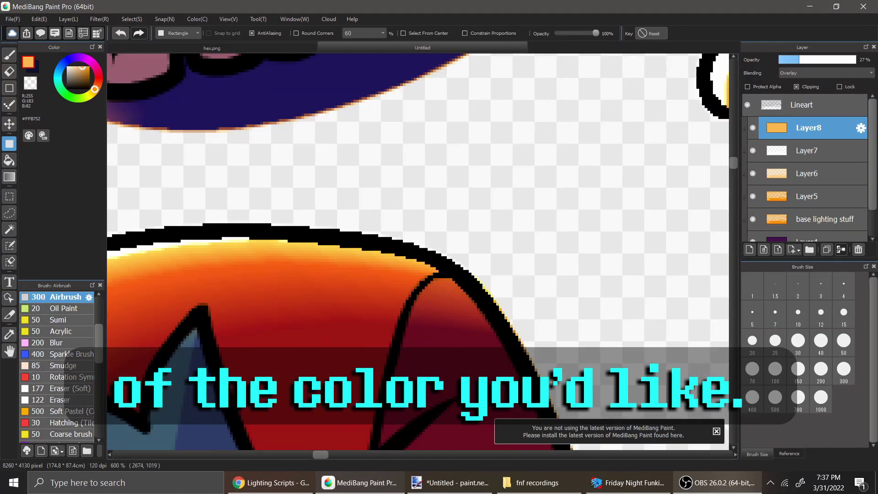
# Step: Clip Layer9, choose its blending mode, and turn it black by lowering its brightness to the minimum with the Hue Saturation Brightness filter
pyautogui.scroll(4, 465, 254)
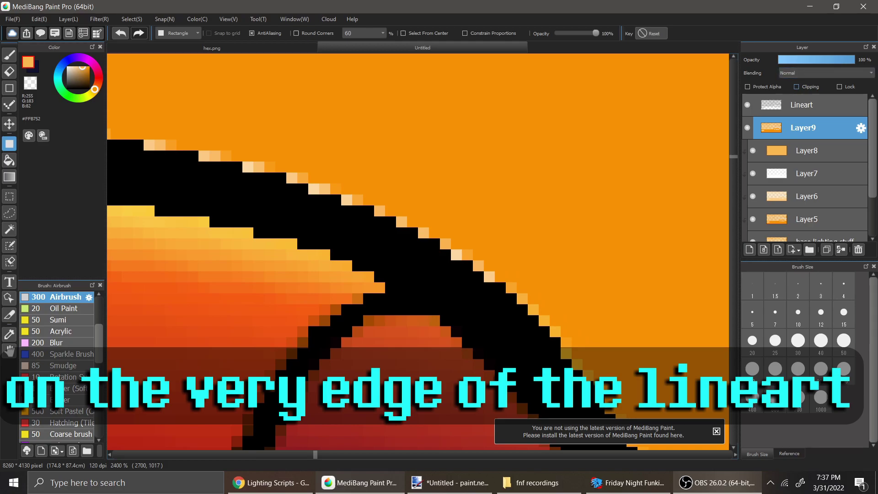
pyautogui.click(796, 87)
pyautogui.click(826, 73)
pyautogui.click(826, 81)
pyautogui.hotkey('ctrl', 'u')
pyautogui.moveTo(615, 265); pyautogui.dragTo(538, 265)
pyautogui.click(688, 279)
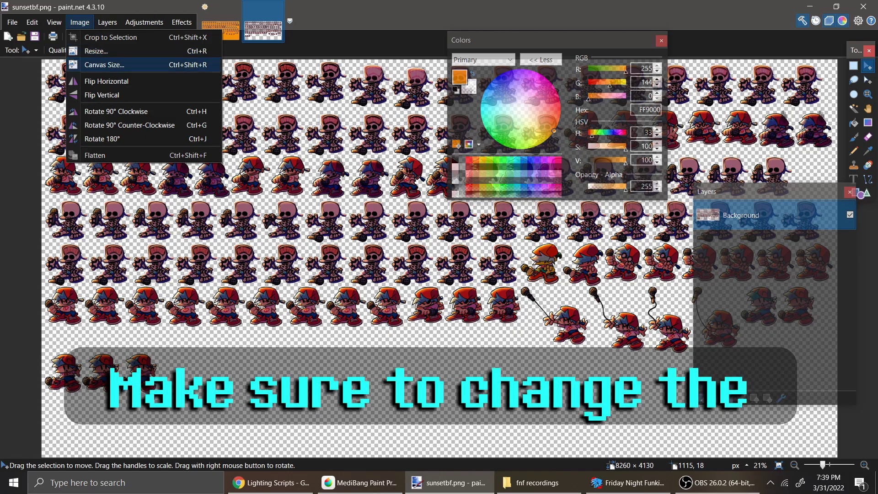
pyautogui.press('Escape')
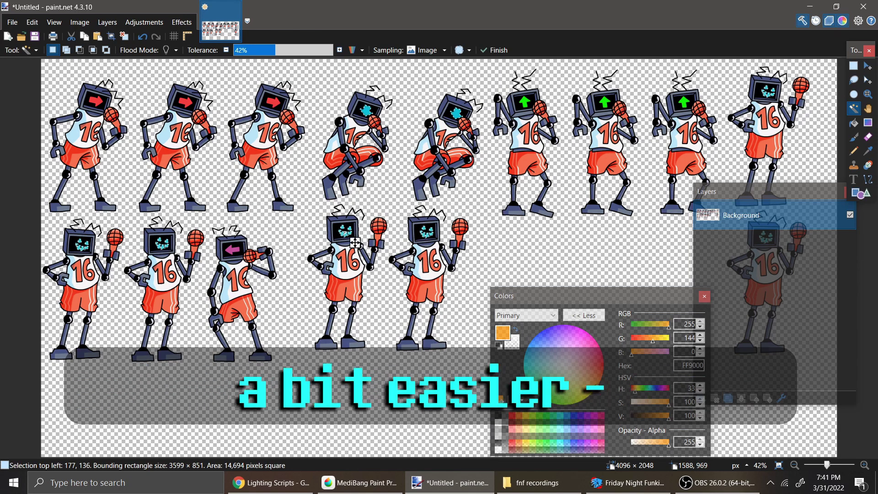
# Step: Select the arrows and faces inside Hex's monitors with the Magic Wand, adding to the selection at 29% tolerance
pyautogui.keyDown('ctrl'); pyautogui.click(229, 249); pyautogui.keyUp('ctrl')
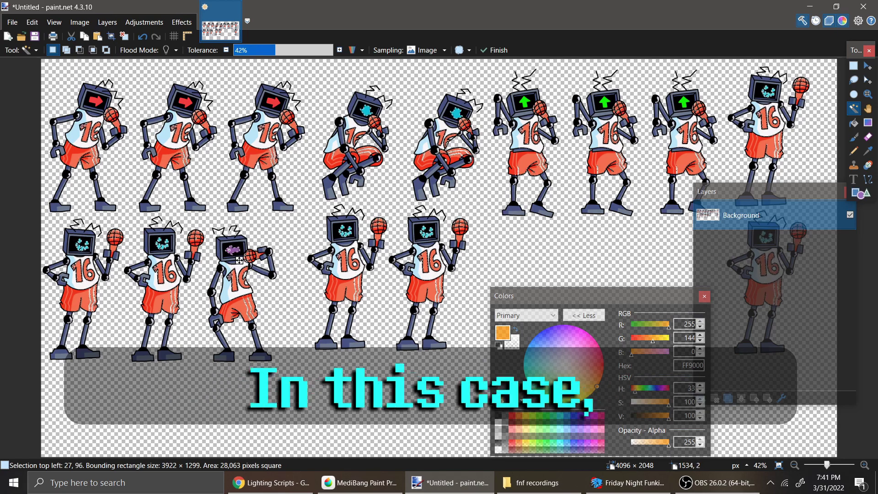
pyautogui.click(262, 51)
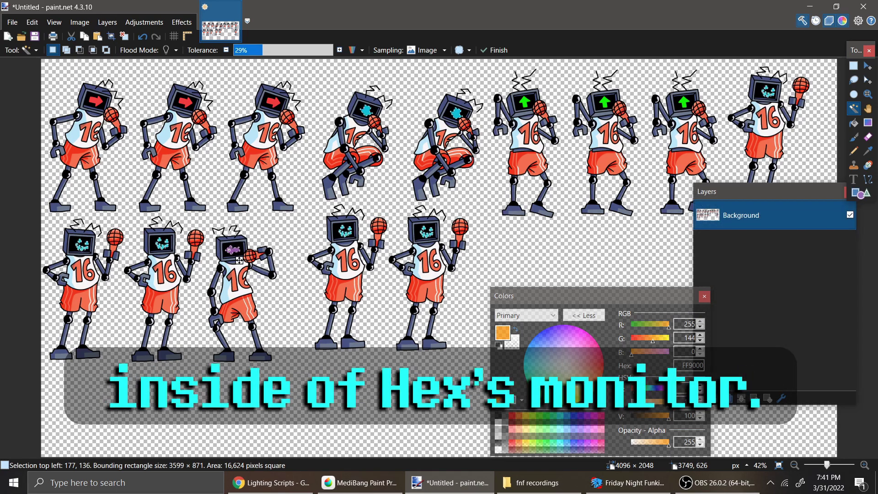
pyautogui.moveTo(768, 190); pyautogui.dragTo(773, 261)
pyautogui.keyDown('ctrl'); pyautogui.click(684, 105); pyautogui.keyUp('ctrl')
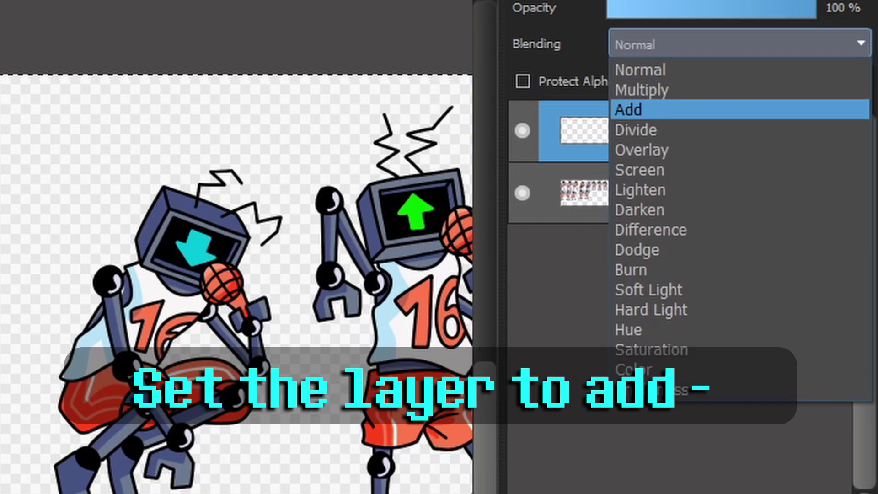
# Step: Set the monitor graphics layer's blending to Add, and turn its top copy white by raising the brightness to the maximum
pyautogui.click(788, 98)
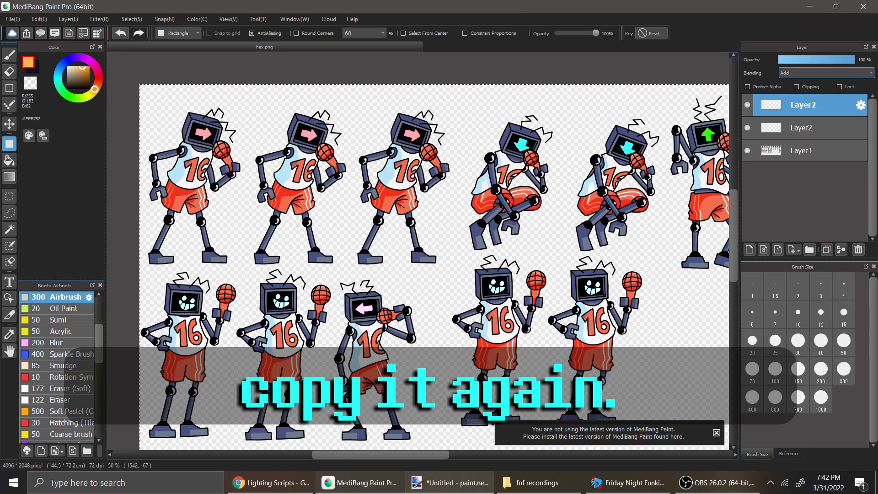
pyautogui.hotkey('ctrl', 'u')
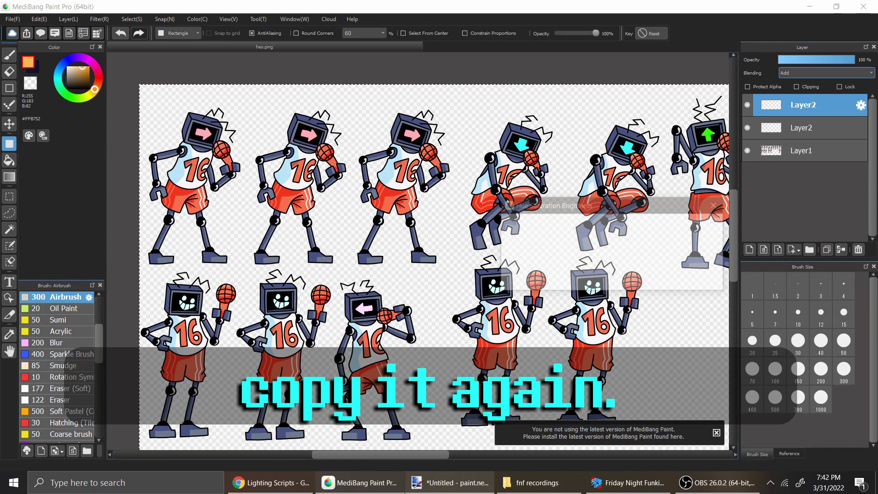
pyautogui.moveTo(616, 264); pyautogui.dragTo(693, 265)
pyautogui.click(688, 279)
# Step: Apply a Gaussian Blur with a value of 23 to the colored Layer2 beneath the white copy
pyautogui.click(800, 128)
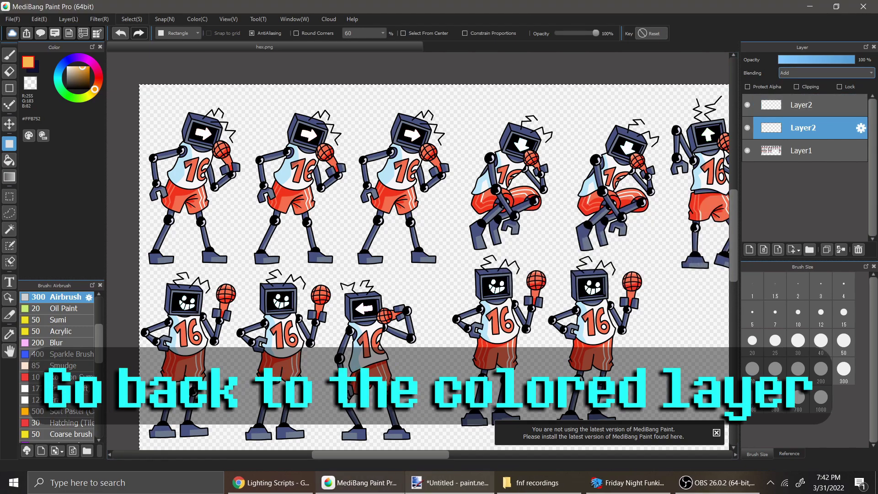
pyautogui.click(99, 20)
pyautogui.click(122, 168)
pyautogui.moveTo(382, 245); pyautogui.dragTo(418, 245)
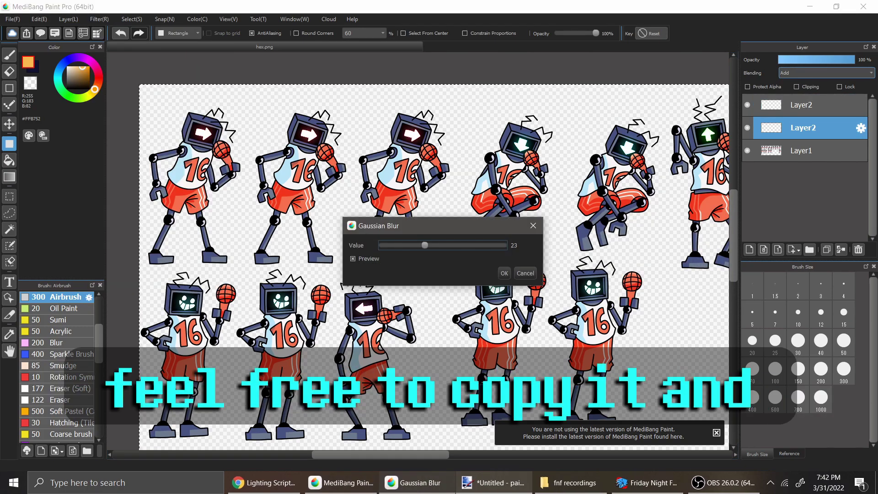
pyautogui.click(504, 273)
# Step: Duplicate the blurred colored layer twice to strengthen the glow, and open the filters for the white top layer
pyautogui.click(826, 249)
pyautogui.click(826, 250)
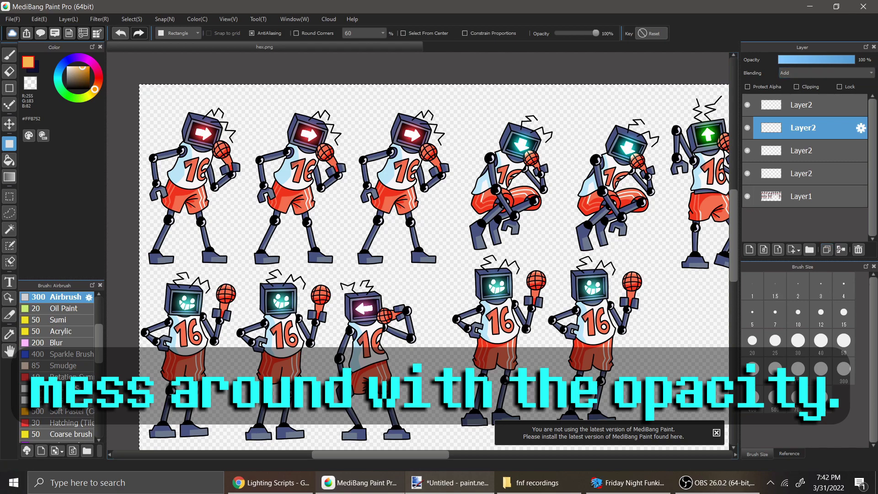
pyautogui.click(804, 105)
pyautogui.click(99, 19)
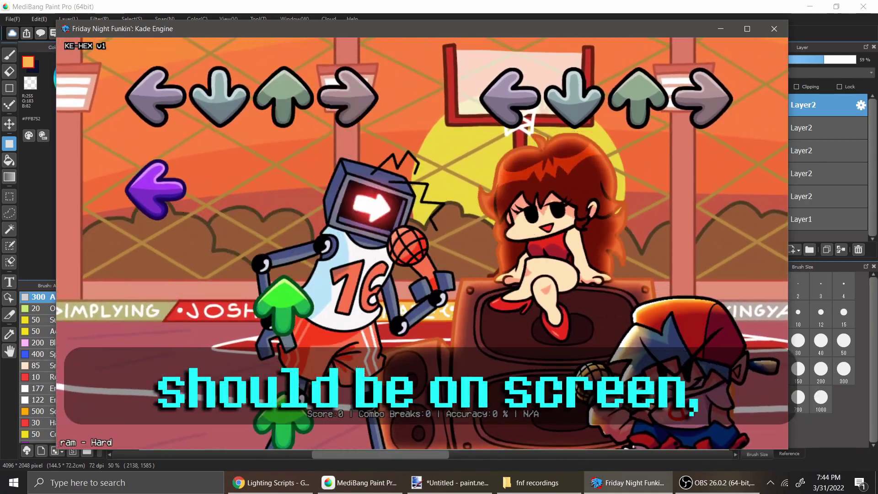
# Step: Play the song on Hard in Friday Night Funkin': Kade Engine to check the relit Boyfriend and glowing Hex sprites in-game
pyautogui.press('Up')
pyautogui.press('Right')
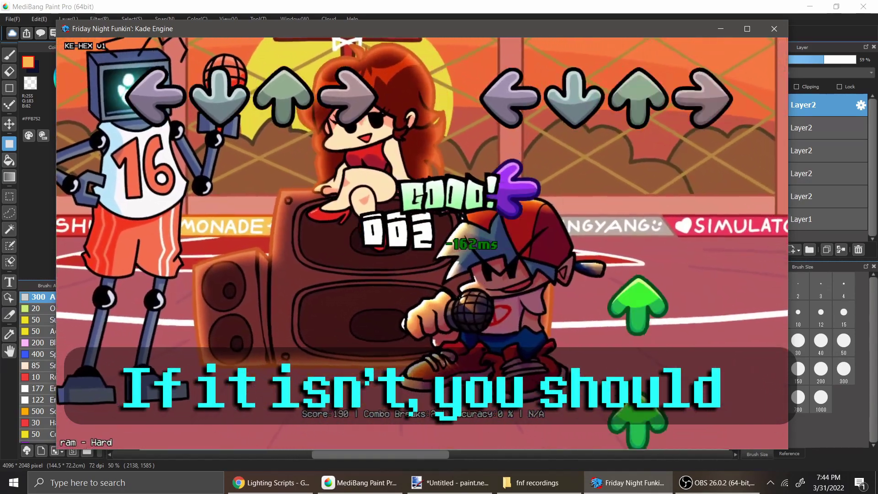
pyautogui.press('Left')
pyautogui.press('Down')
pyautogui.press('Up')
pyautogui.press('Right')
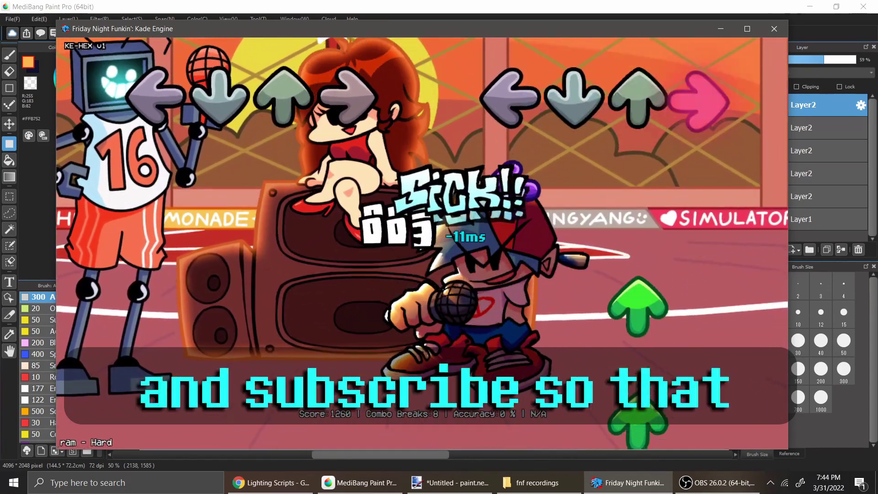
pyautogui.press('Up')
pyautogui.press('Left')
pyautogui.press('Up')
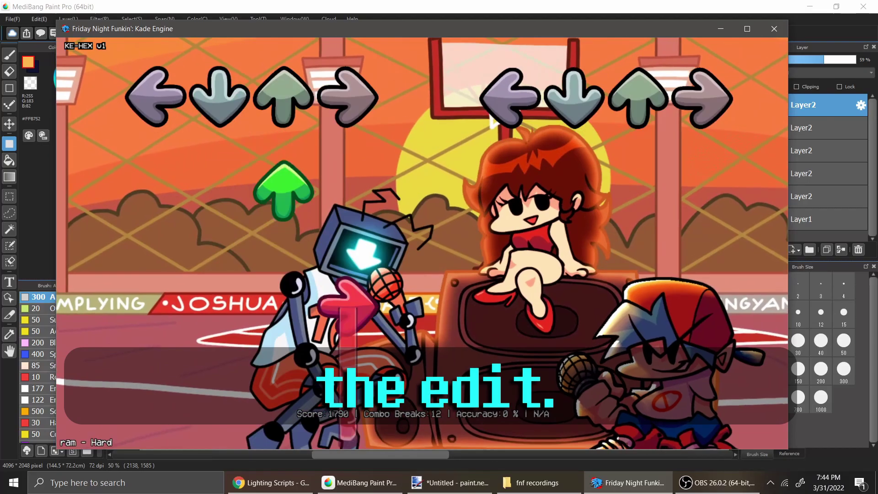